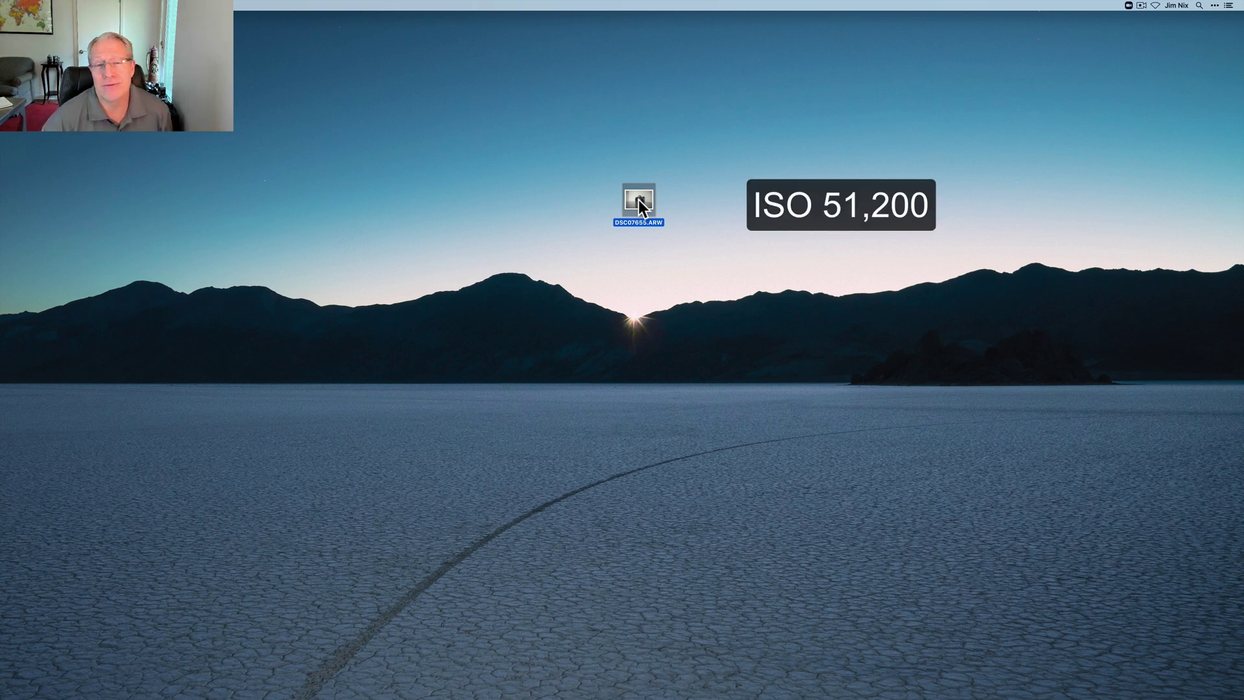
- Drag DSC07655.ARW onto the DeNoise AI Dock icon to open it in a Standard-model preview
{"action": "left_click_drag", "start_coordinate": [639, 200], "coordinate": [624, 691]}
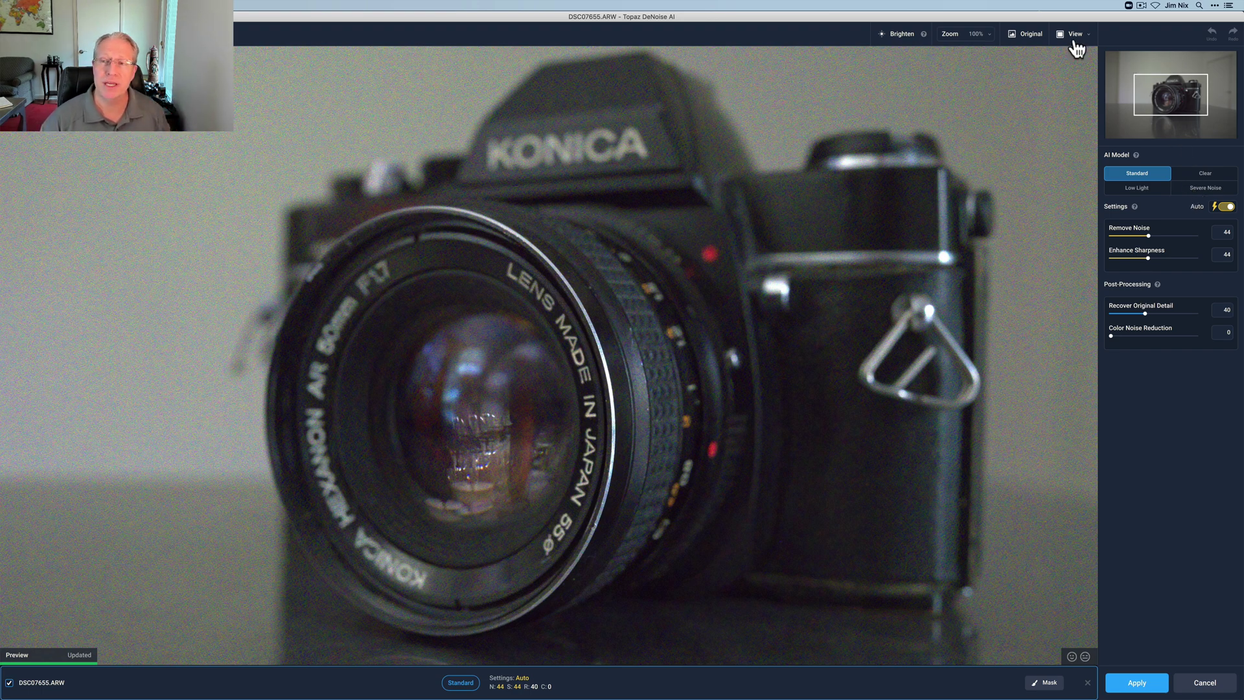
- Open the preview layout list and close it again without changing the layout
{"action": "left_click", "coordinate": [1076, 39]}
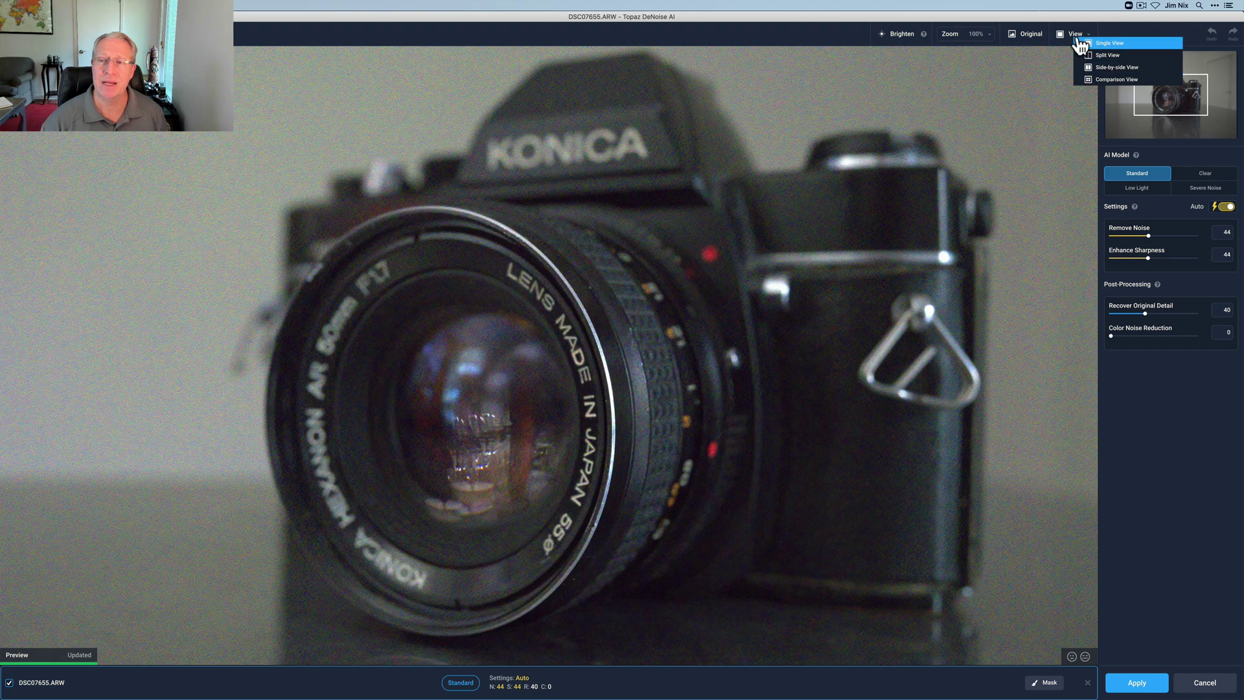
{"action": "left_click", "coordinate": [1071, 39]}
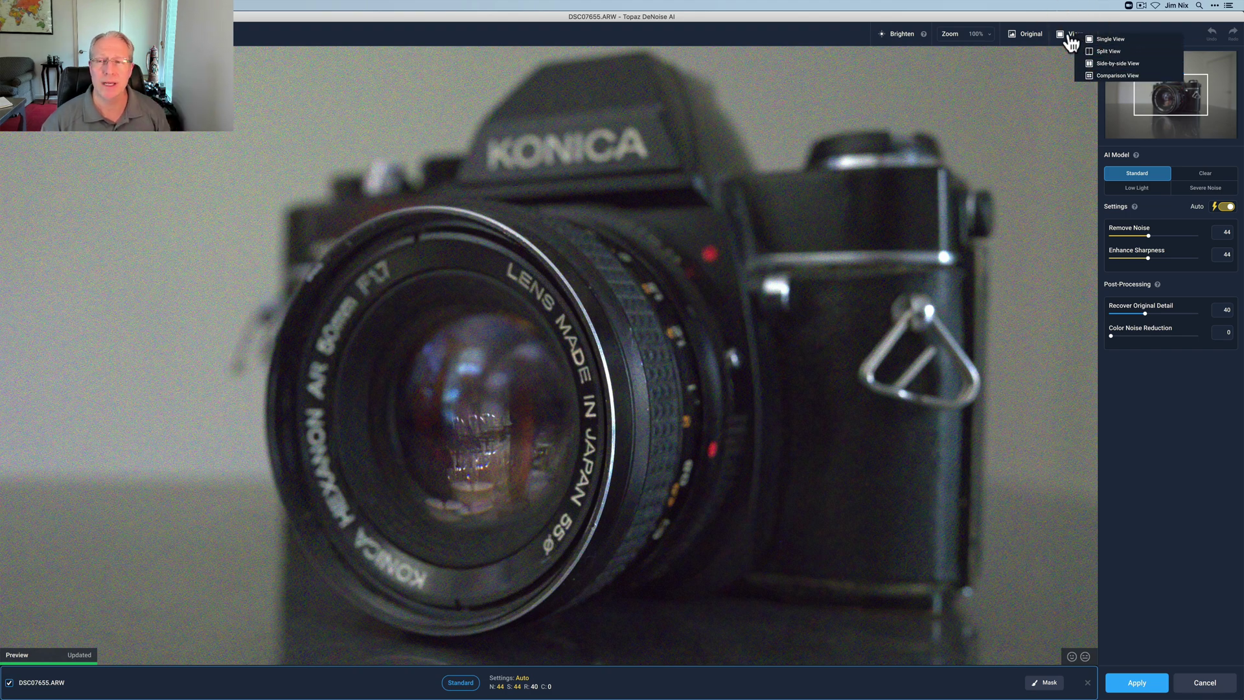
{"action": "left_click", "coordinate": [1070, 39]}
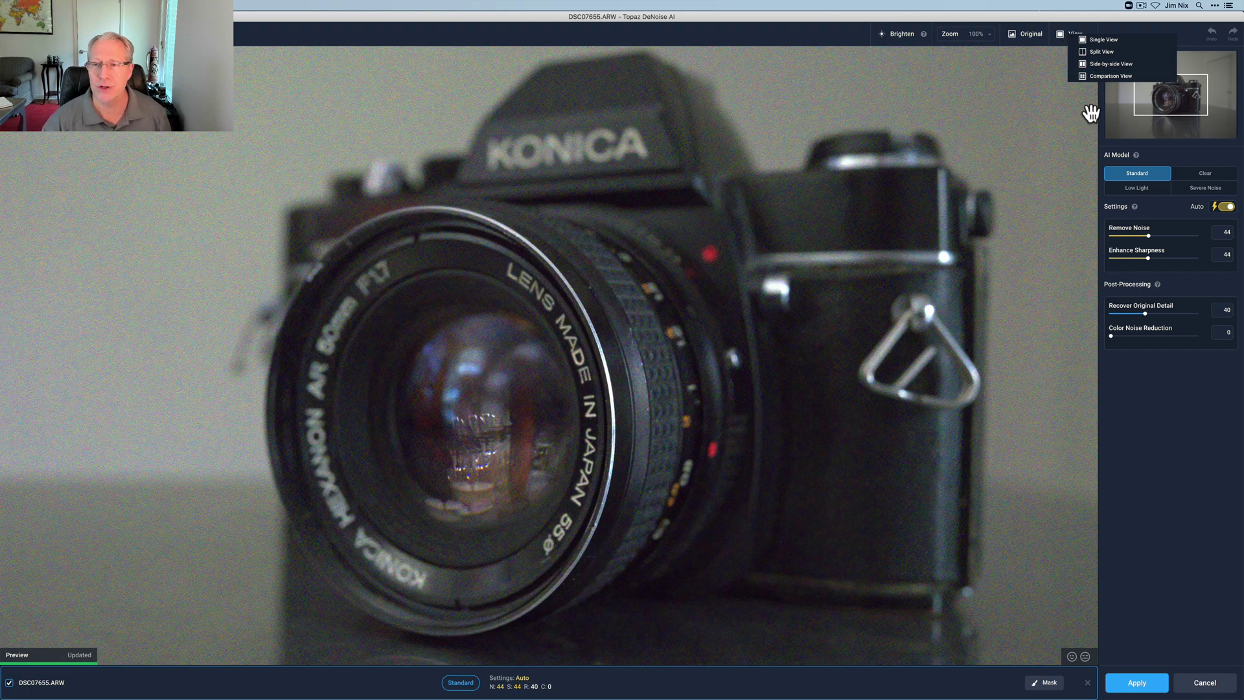
{"action": "left_click", "coordinate": [1200, 180]}
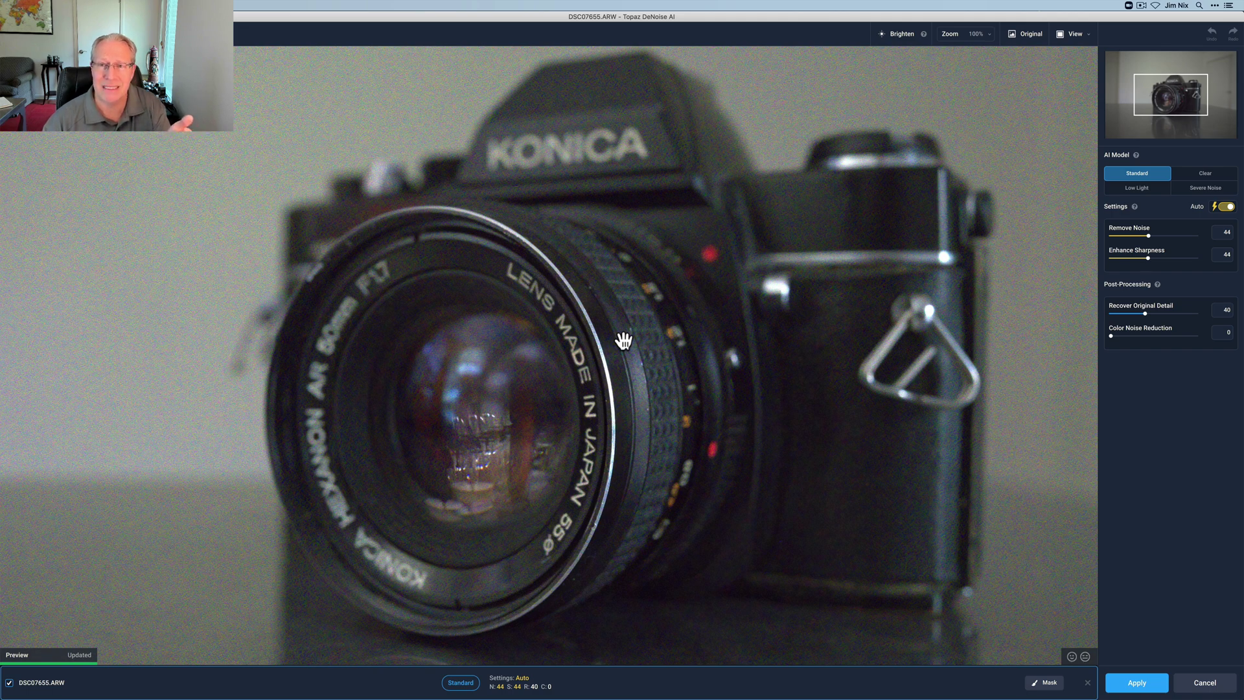
- Compare with the original photo, then switch to the Clear model on Auto (High noise, Low sharpening)
{"action": "left_click", "coordinate": [1035, 42]}
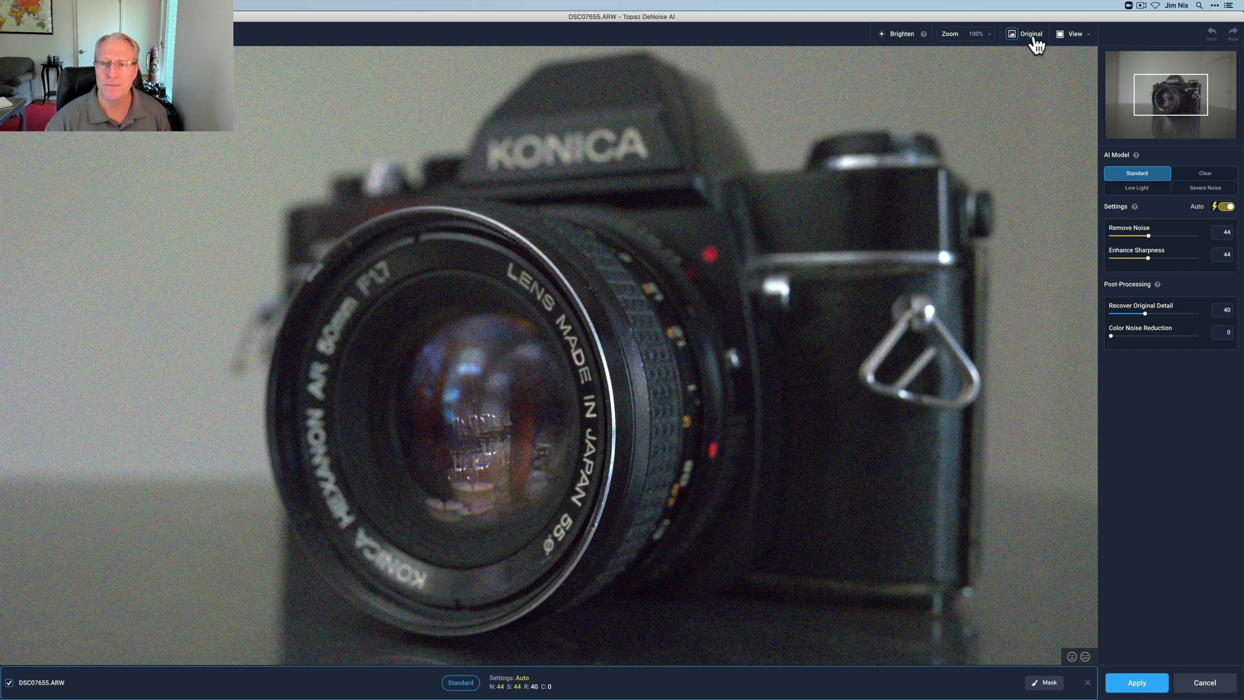
{"action": "left_click", "coordinate": [1035, 43]}
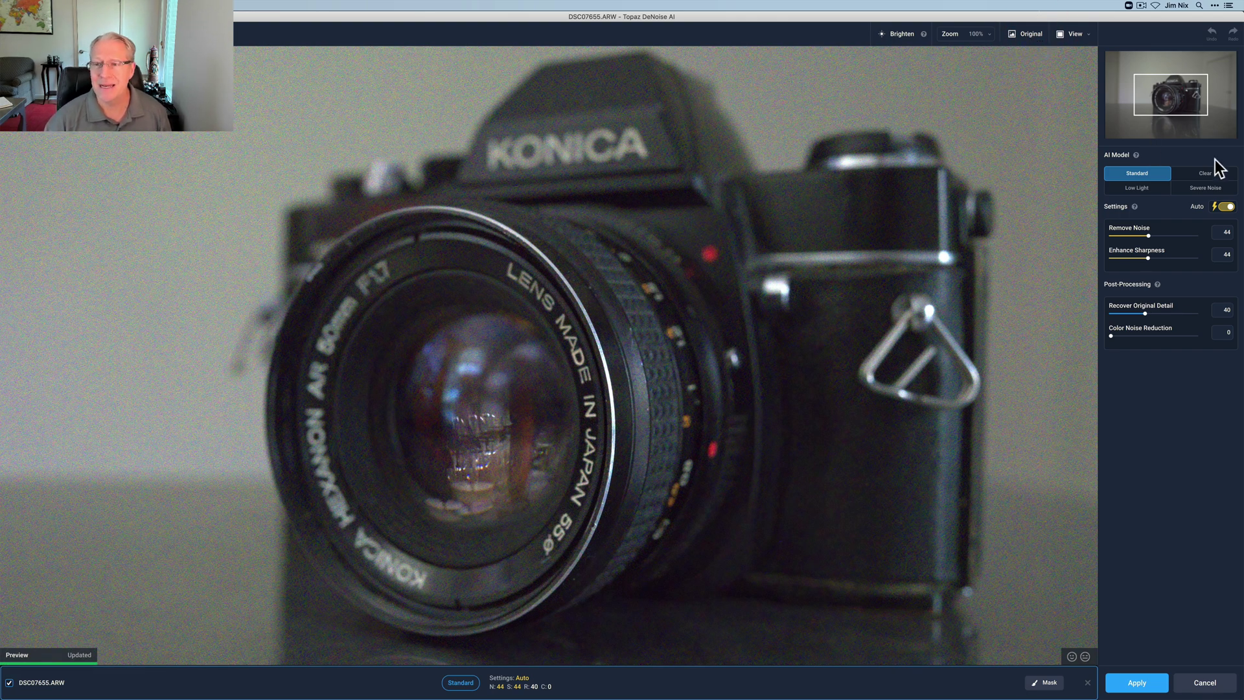
{"action": "left_click", "coordinate": [1210, 177]}
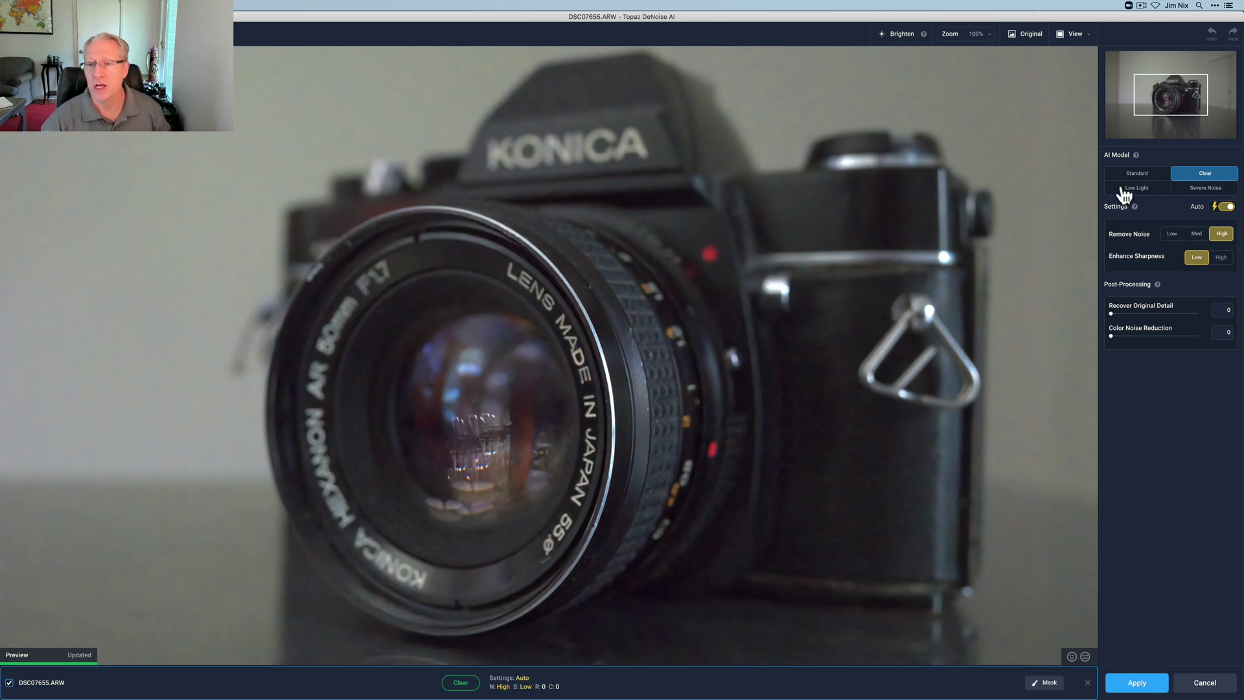
- Try Low Light against the original, then switch to Severe Noise at Remove Noise 44, Sharpness 44
{"action": "left_click", "coordinate": [1132, 190]}
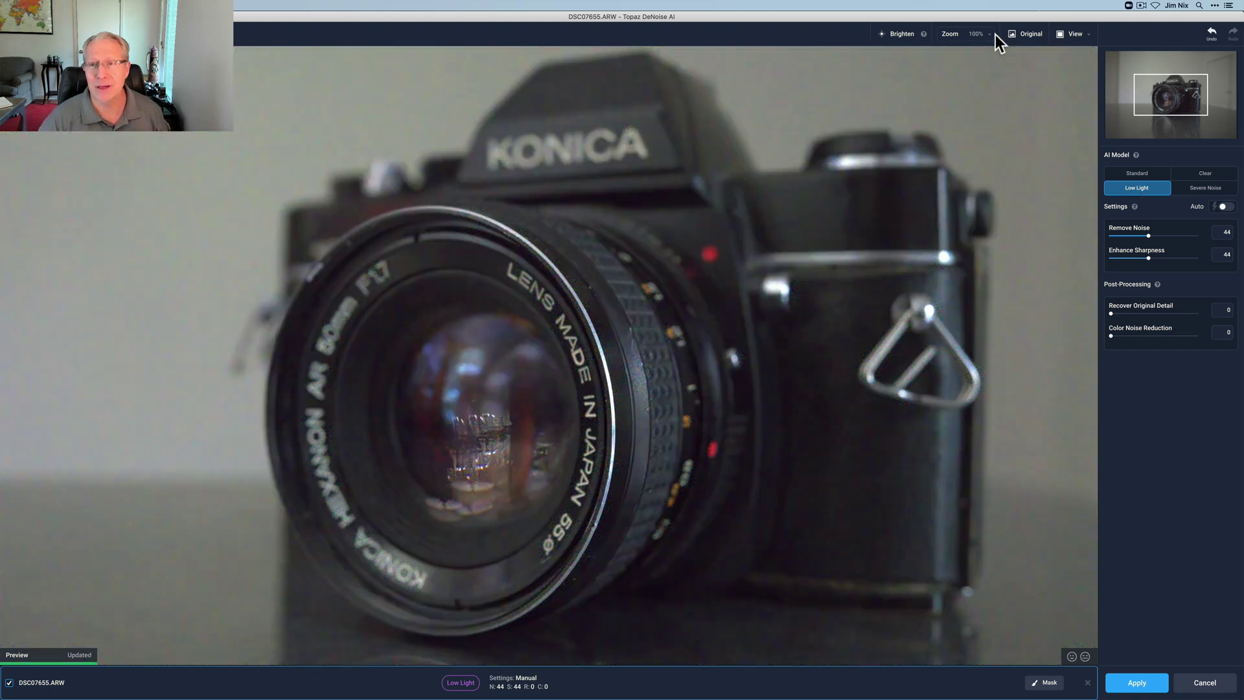
{"action": "left_click", "coordinate": [1023, 36]}
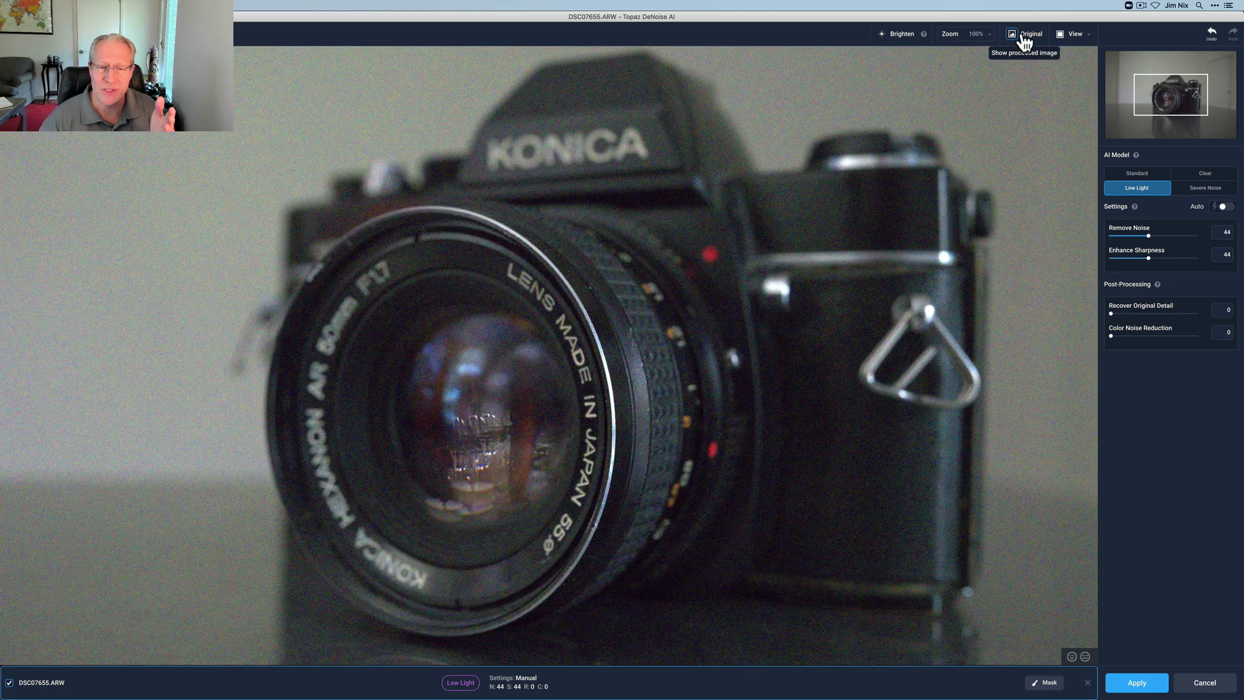
{"action": "left_click", "coordinate": [1023, 37]}
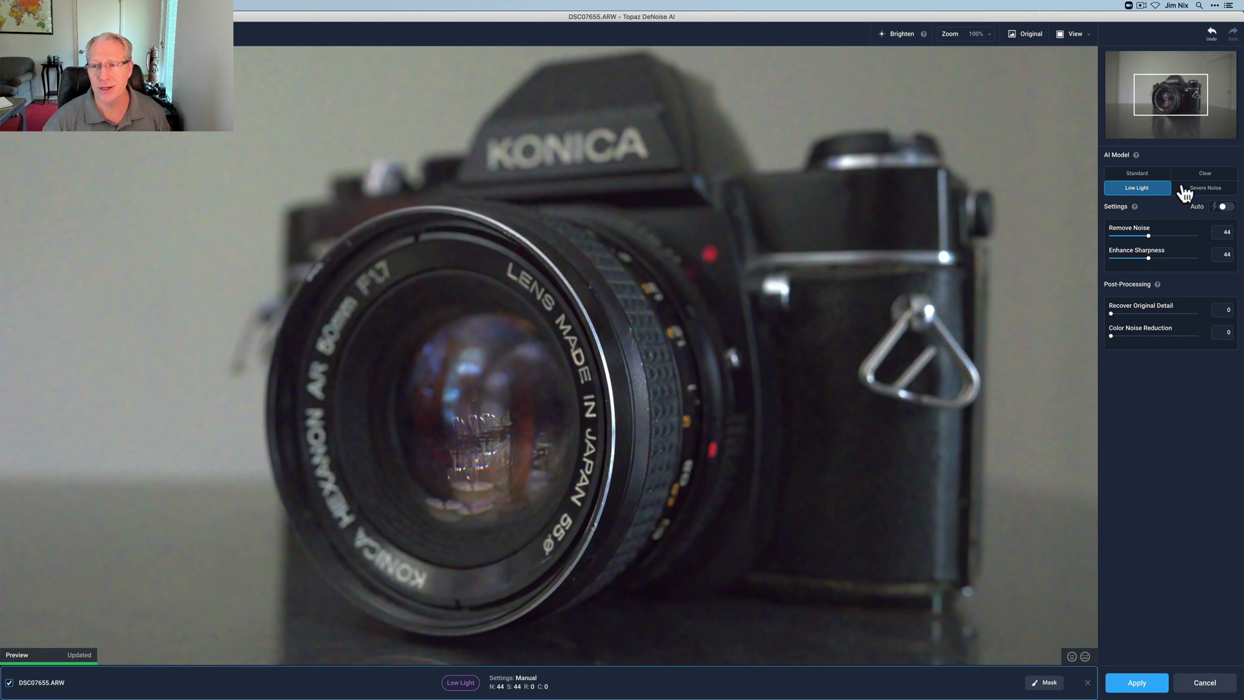
{"action": "left_click", "coordinate": [1193, 194]}
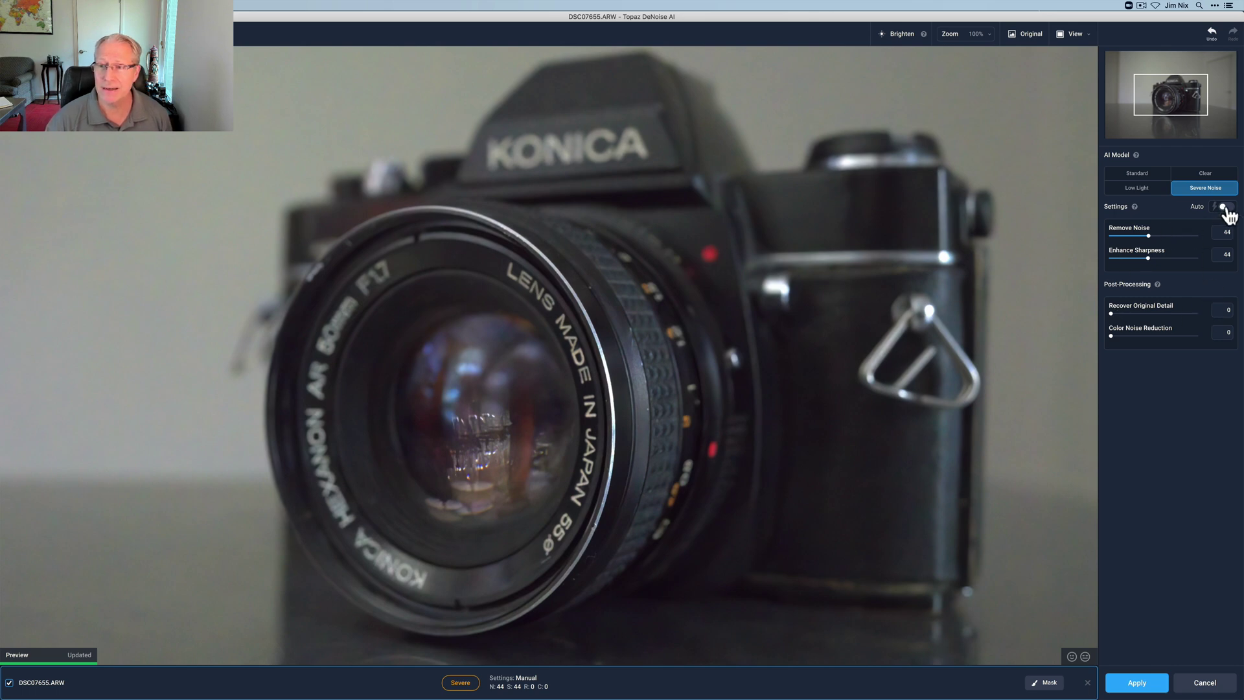
- Set the Severe Noise sliders to Remove Noise 48 and Enhance Sharpness 49
{"action": "left_click", "coordinate": [1155, 232]}
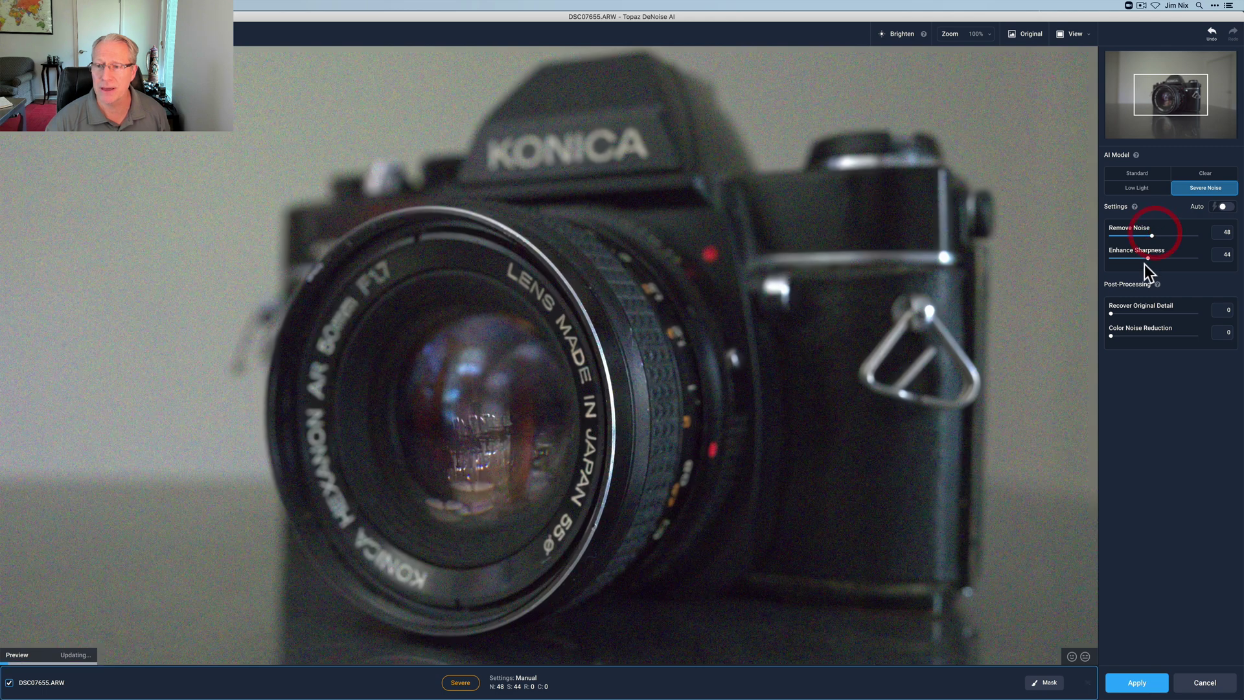
{"action": "left_click", "coordinate": [1156, 257]}
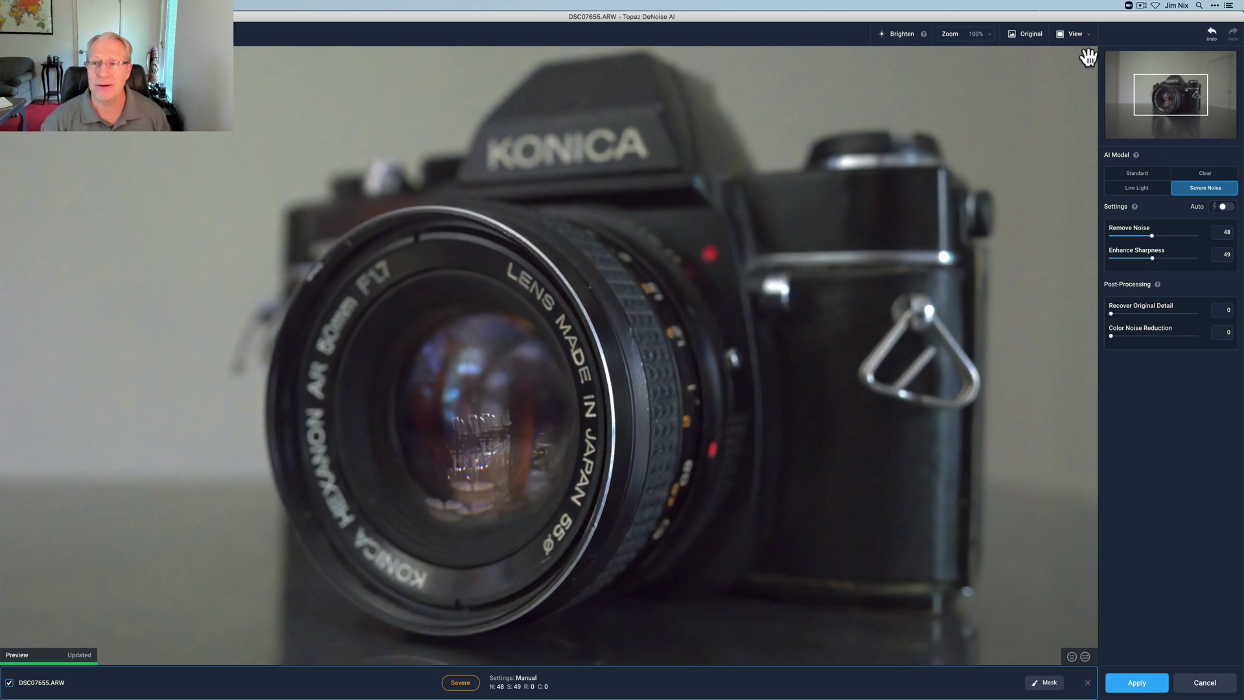
{"action": "left_click", "coordinate": [1078, 34]}
- Switch to the four-pane Comparison View and zoom the previews out to 61%
{"action": "left_click", "coordinate": [1089, 75]}
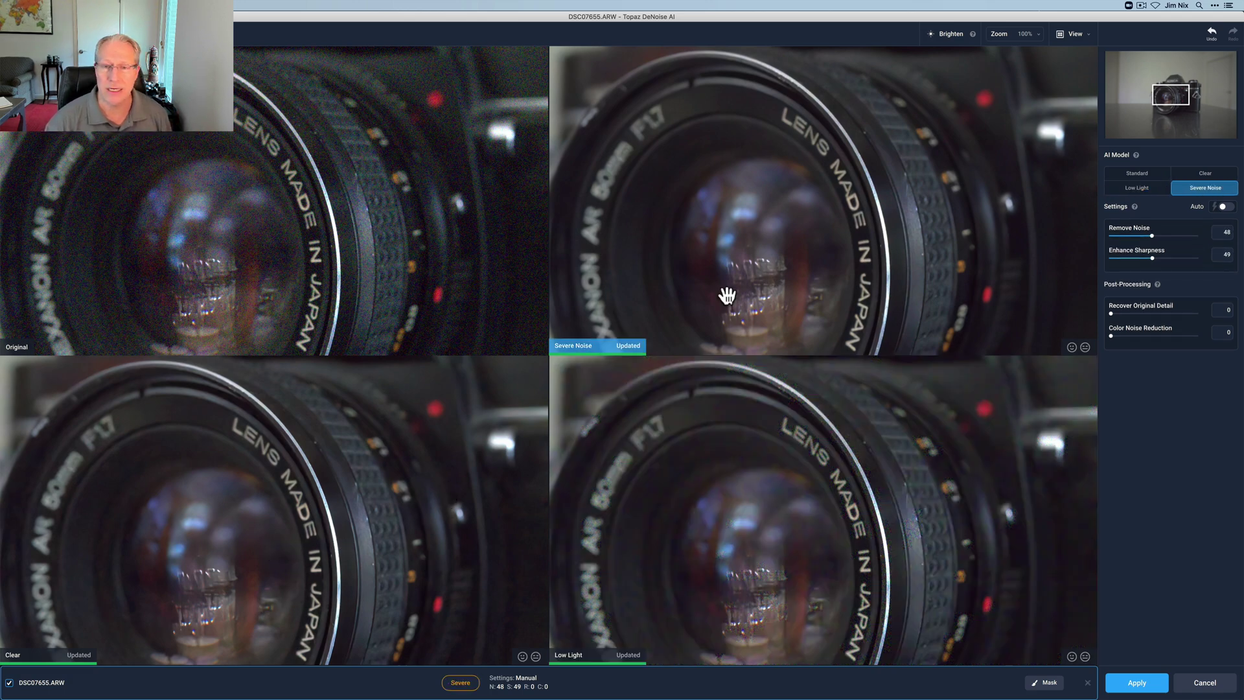
{"action": "left_click", "coordinate": [1035, 37]}
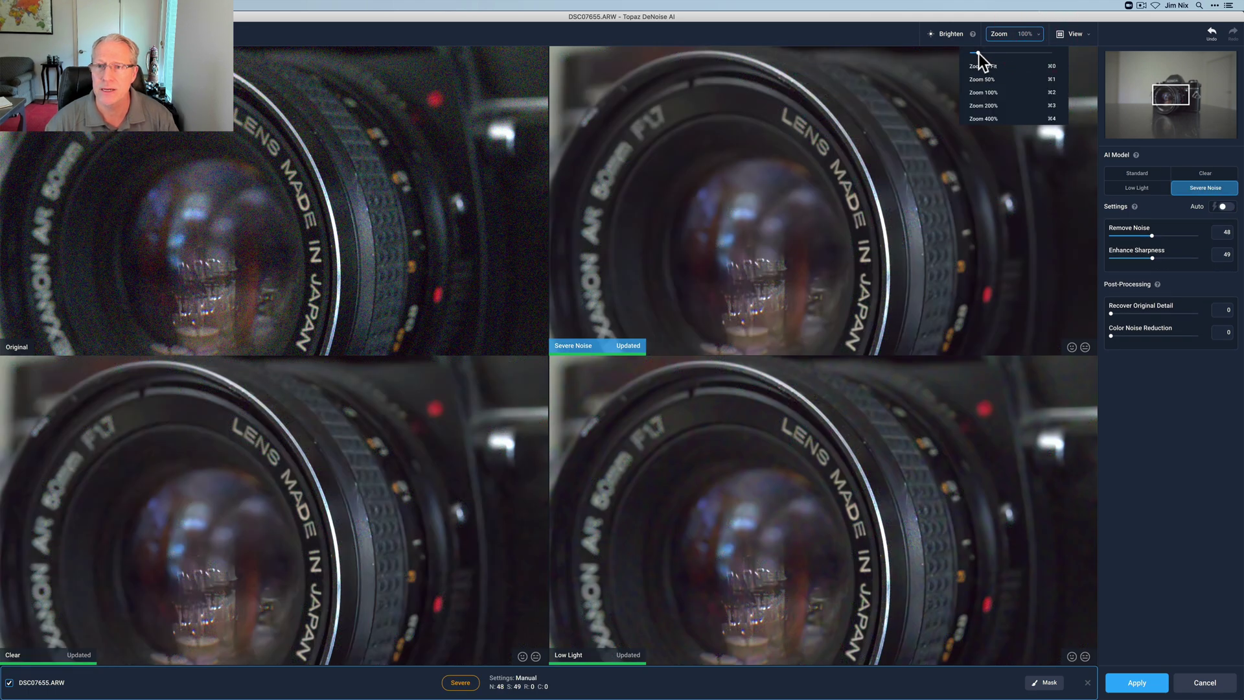
{"action": "left_click_drag", "start_coordinate": [978, 54], "coordinate": [975, 53]}
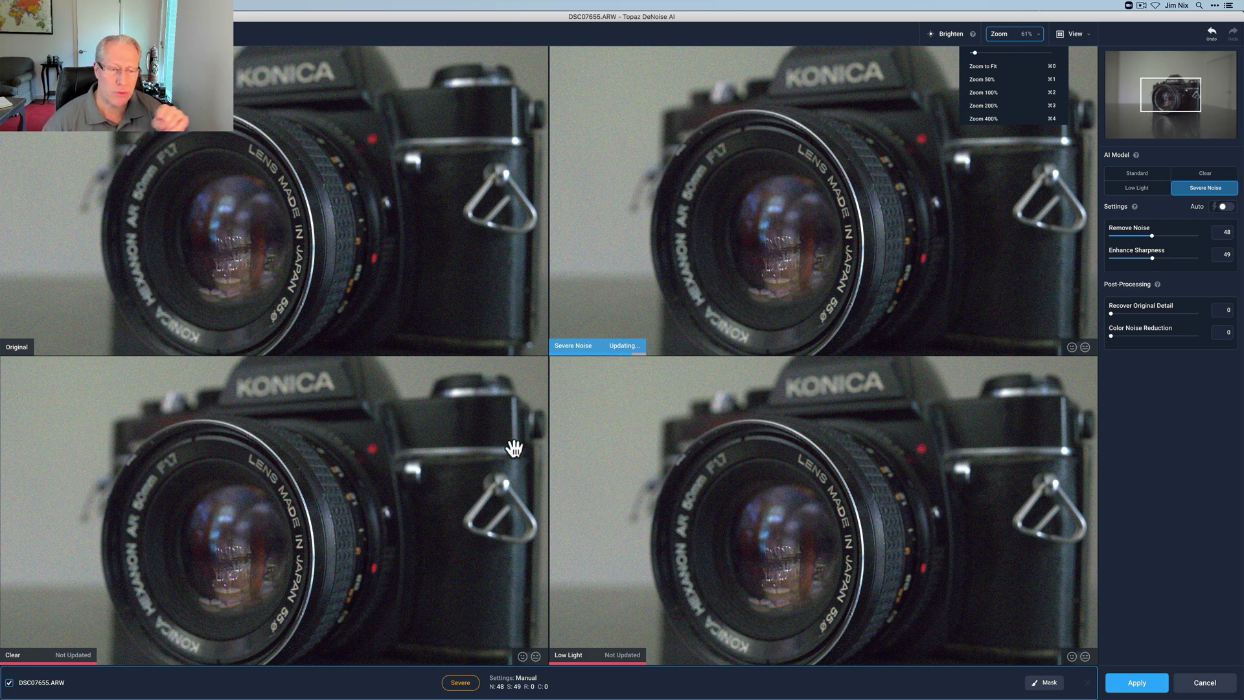
{"action": "left_click", "coordinate": [282, 574]}
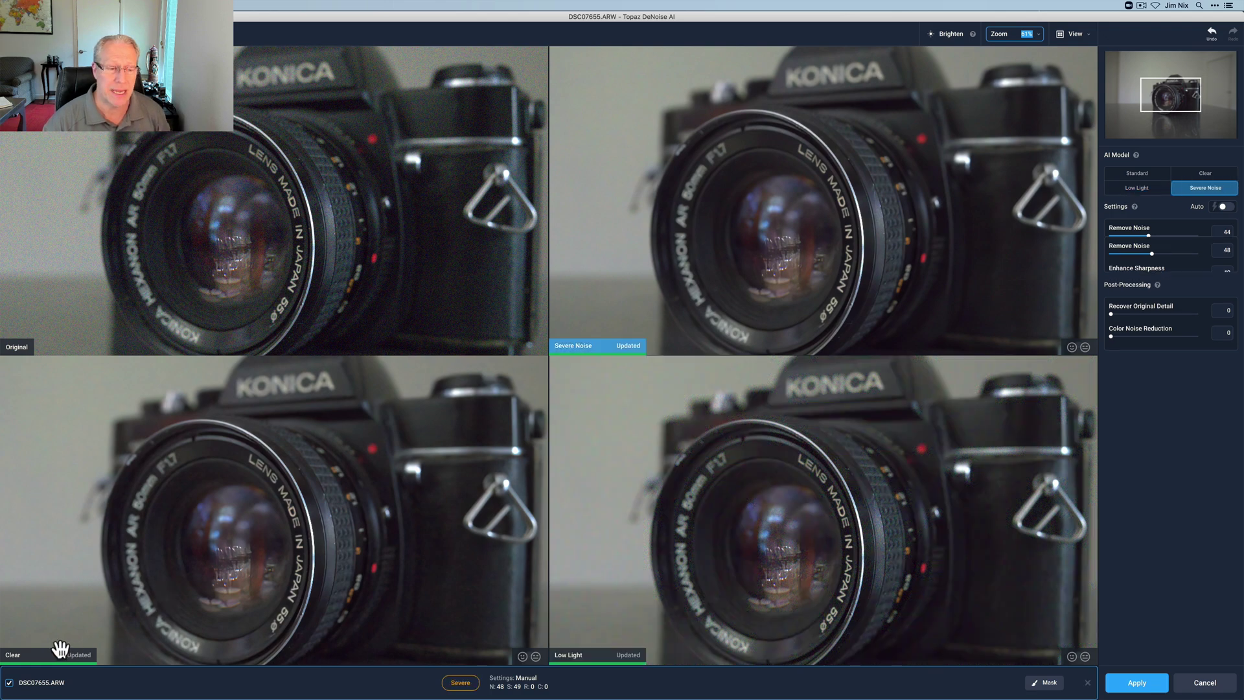
- Try Standard in the Clear pane, revert to Clear, then select Severe Noise and pan to the lens
{"action": "left_click", "coordinate": [44, 658]}
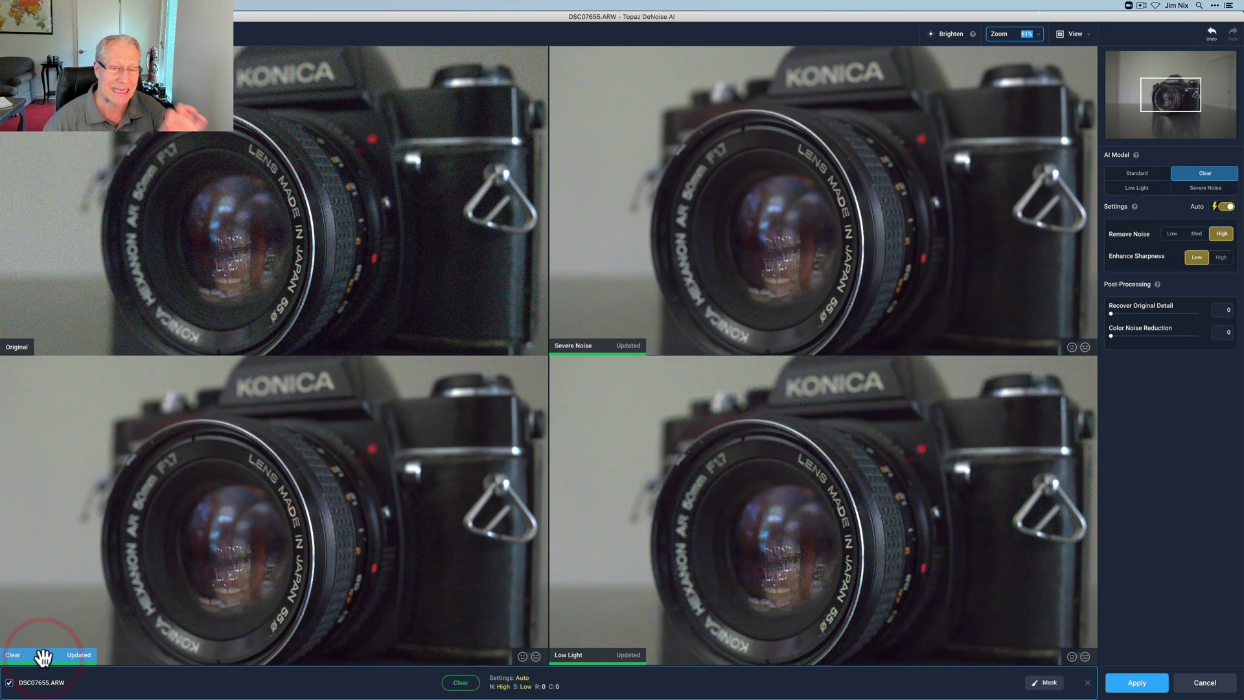
{"action": "left_click", "coordinate": [1140, 182]}
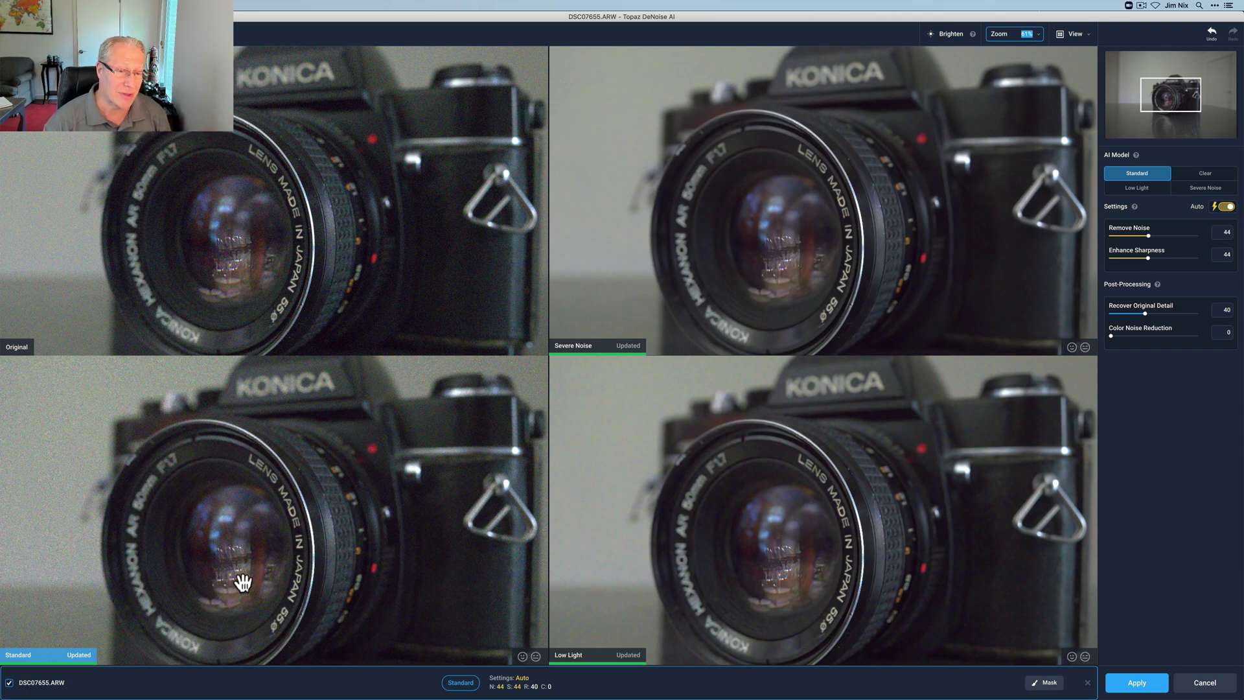
{"action": "left_click", "coordinate": [1216, 175]}
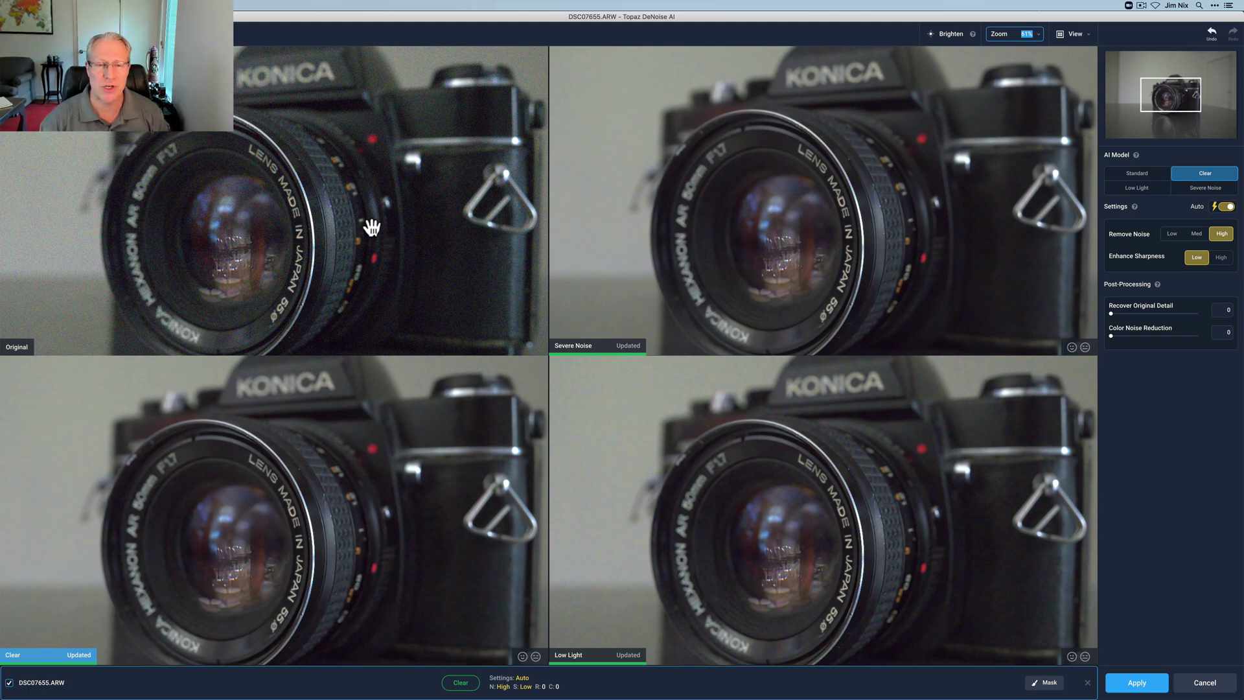
{"action": "left_click", "coordinate": [743, 247]}
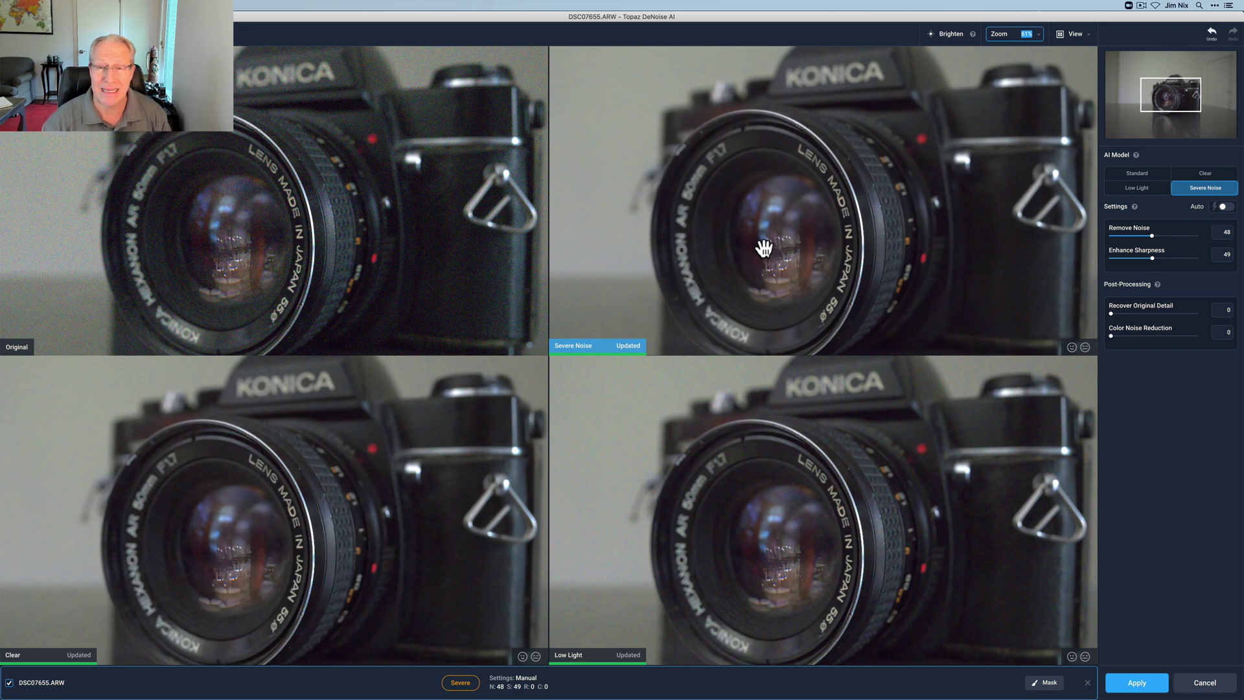
{"action": "left_click_drag", "start_coordinate": [754, 244], "coordinate": [717, 186]}
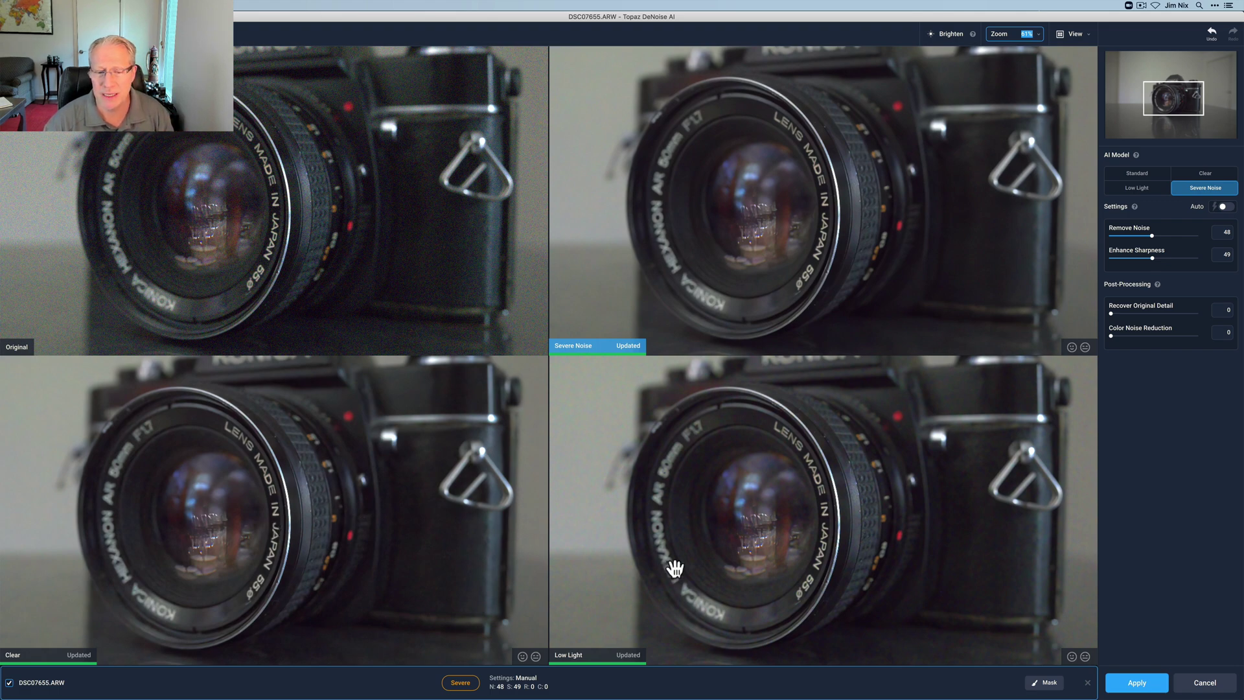
- Zoom all four previews to 100%, then return to Single View of the Severe Noise result
{"action": "left_click", "coordinate": [1041, 39]}
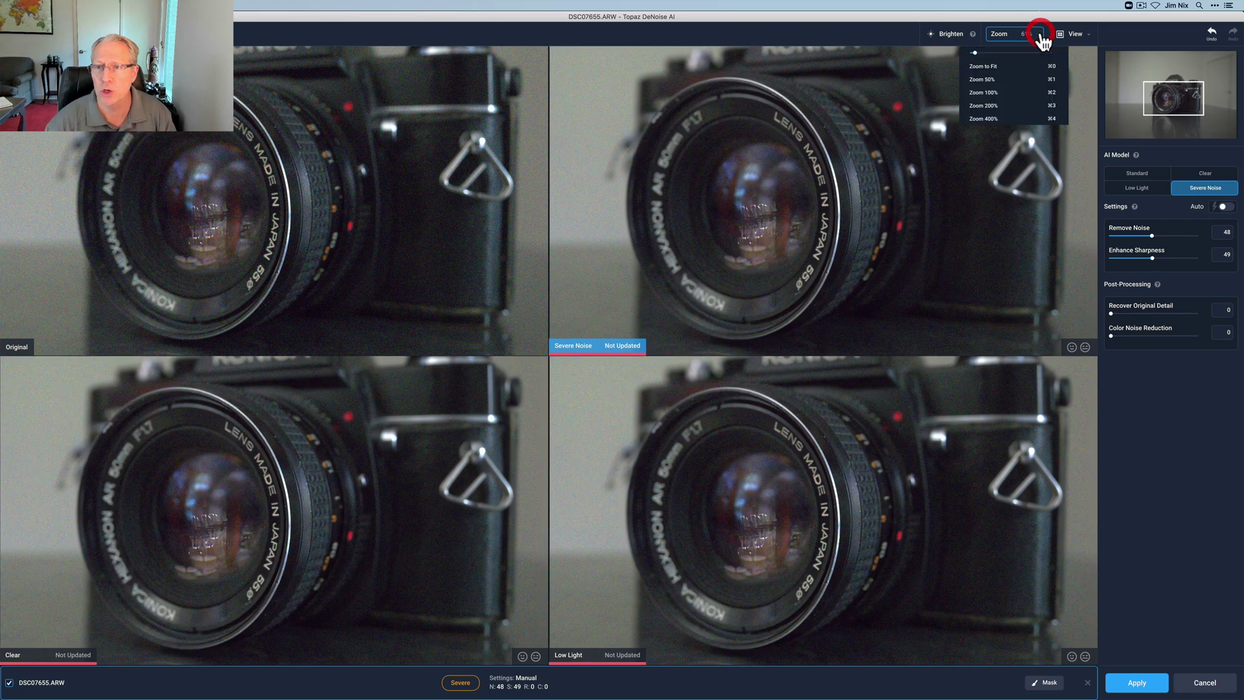
{"action": "left_click", "coordinate": [996, 93]}
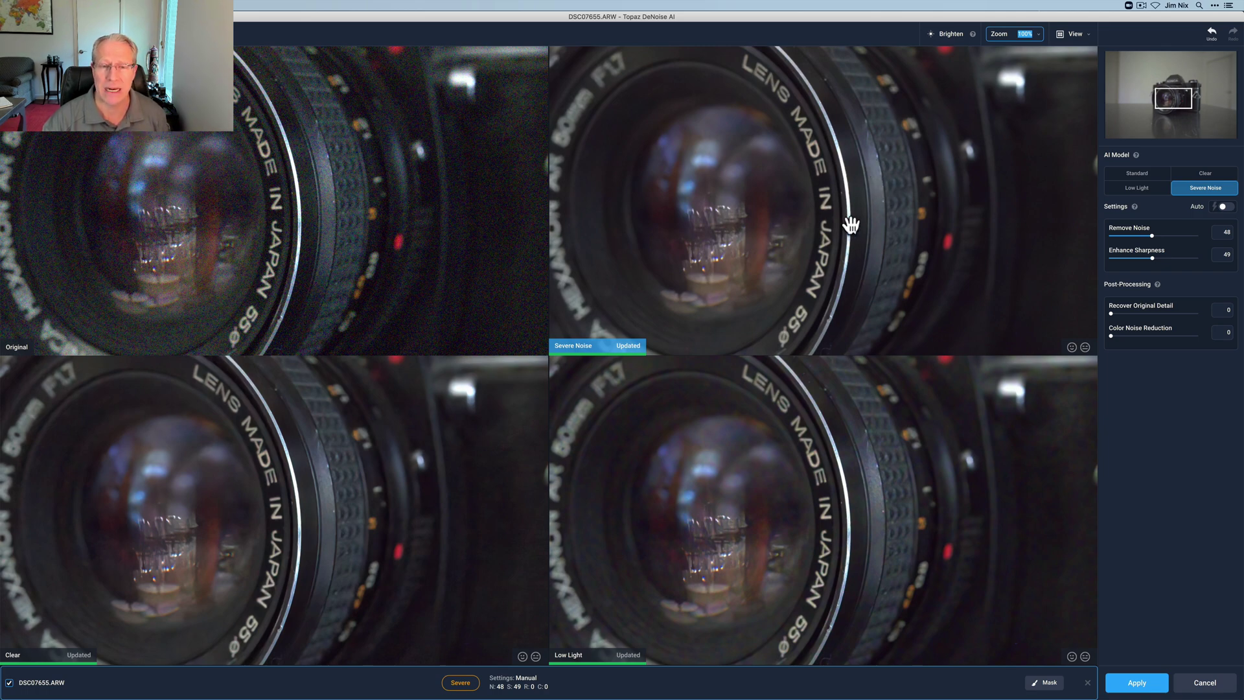
{"action": "left_click", "coordinate": [1073, 39]}
{"action": "left_click", "coordinate": [1092, 39]}
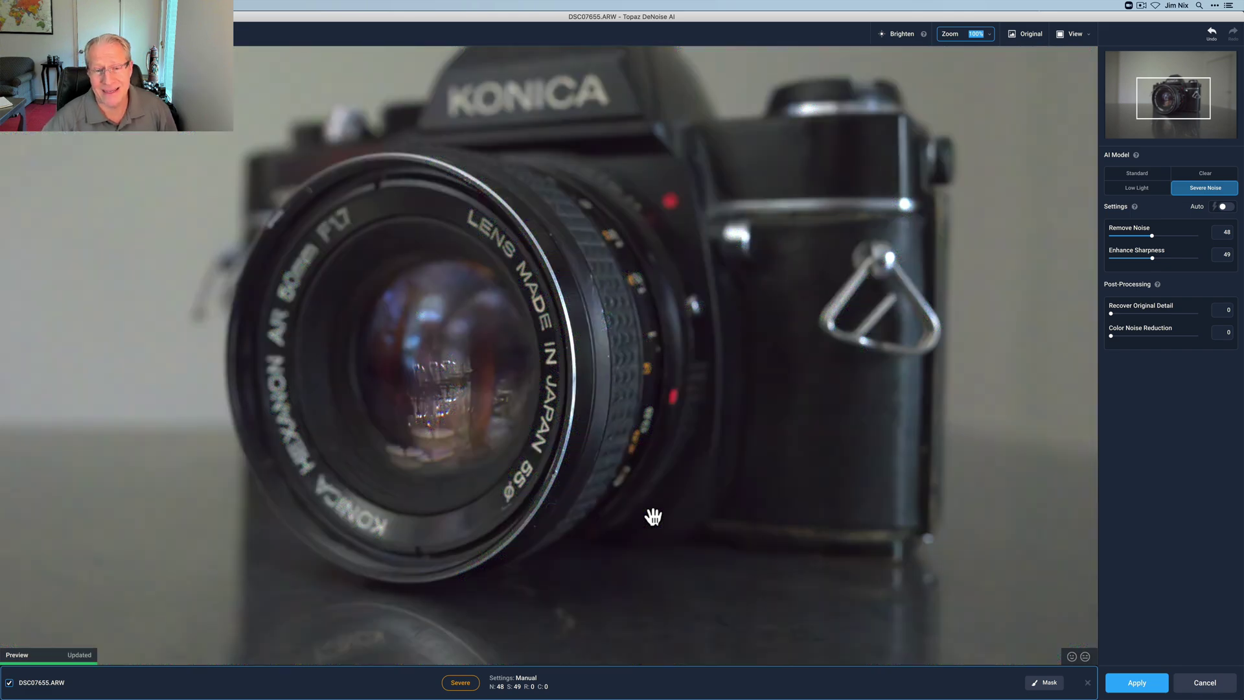
{"action": "left_click", "coordinate": [1031, 39]}
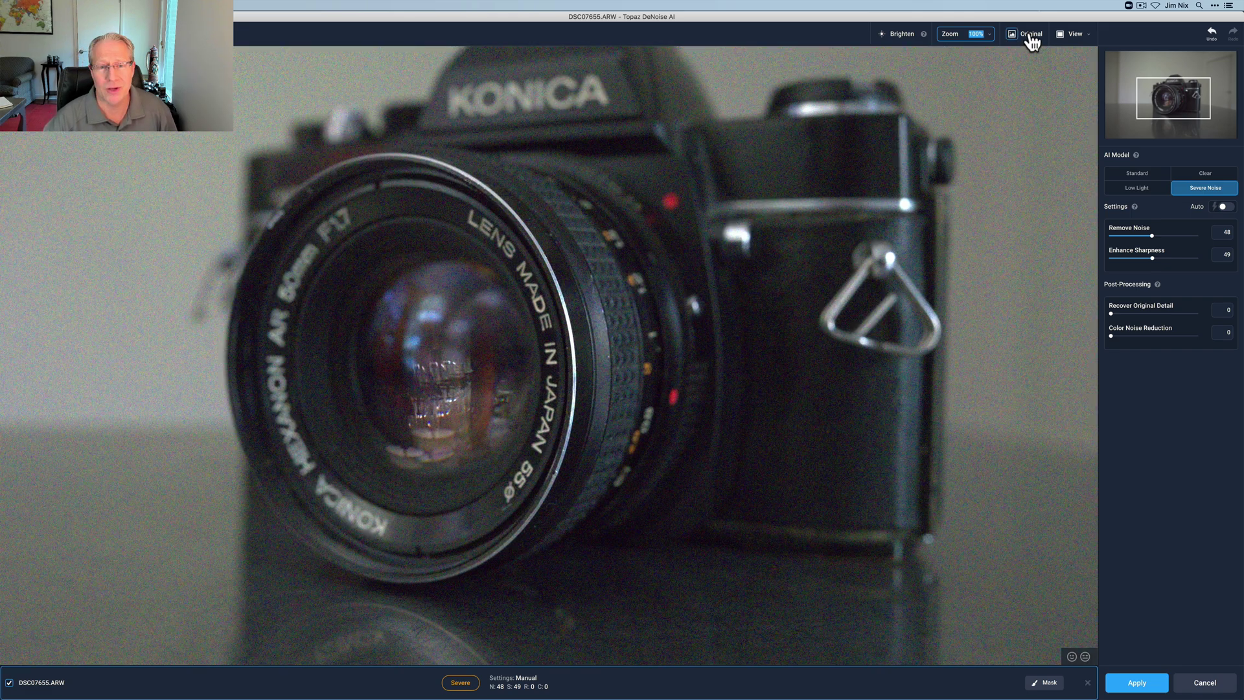
{"action": "left_click", "coordinate": [1031, 40]}
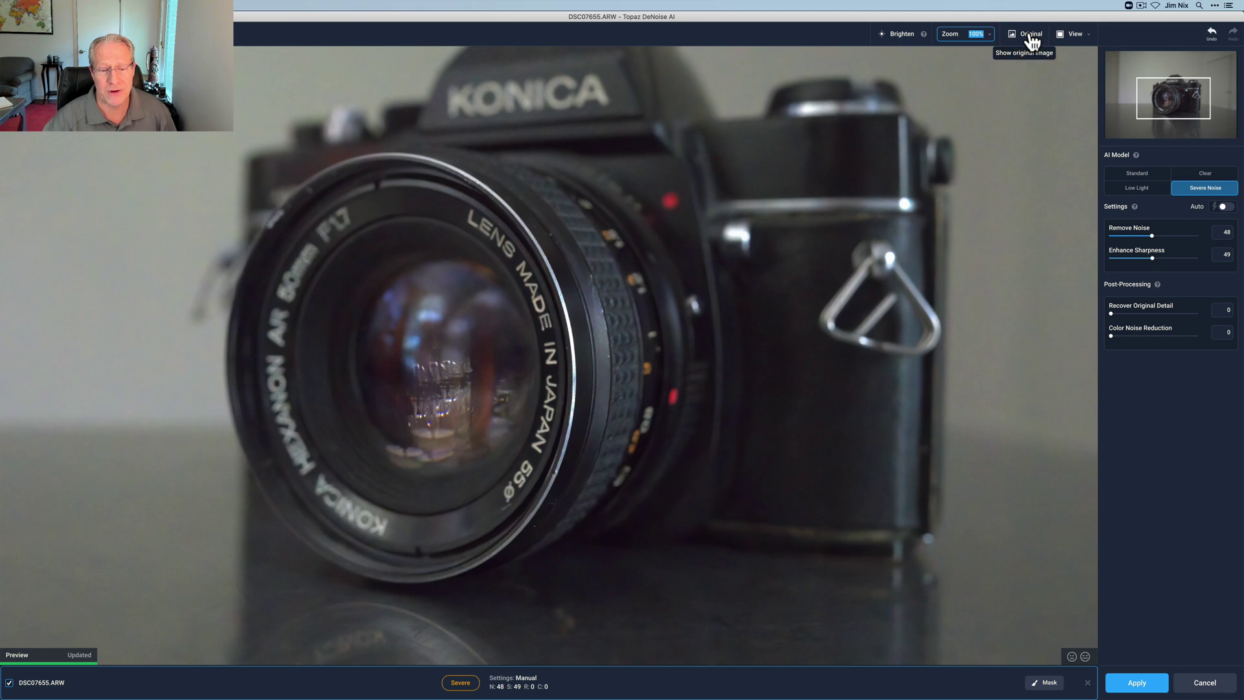